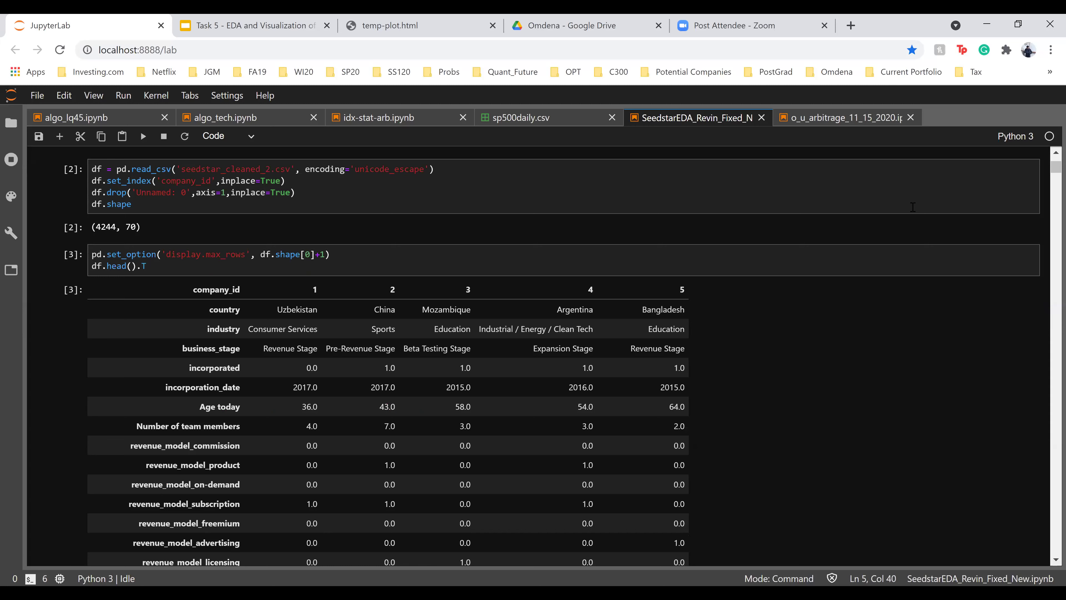
Review the transposed preview of the first five companies, from the country row through the imputed columns
scroll(630, 440, down, 1)
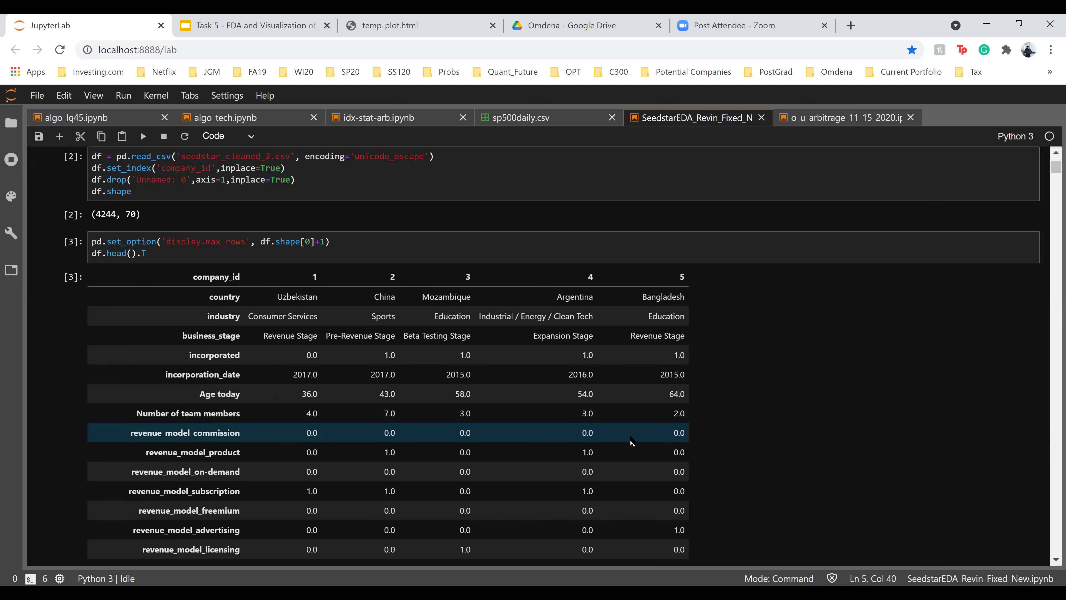
scroll(631, 441, down, 1)
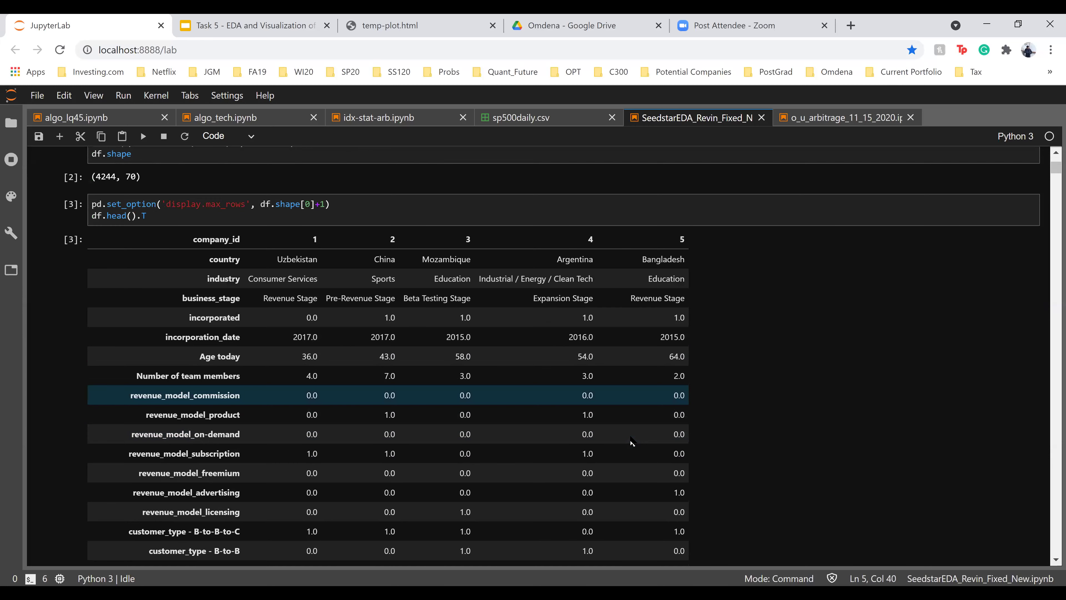
scroll(631, 441, down, 4)
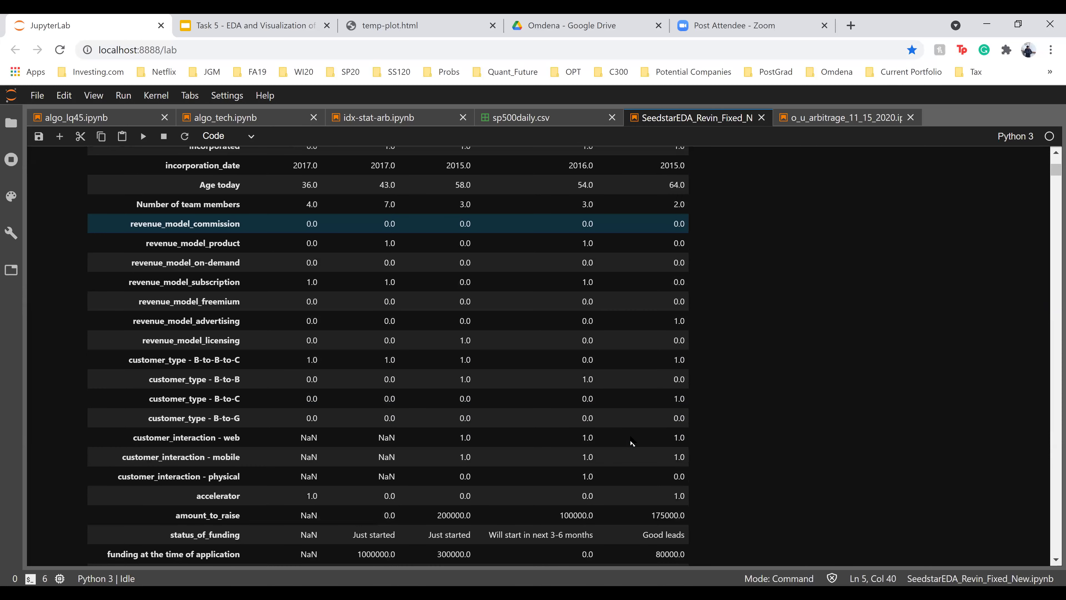
scroll(631, 440, down, 8)
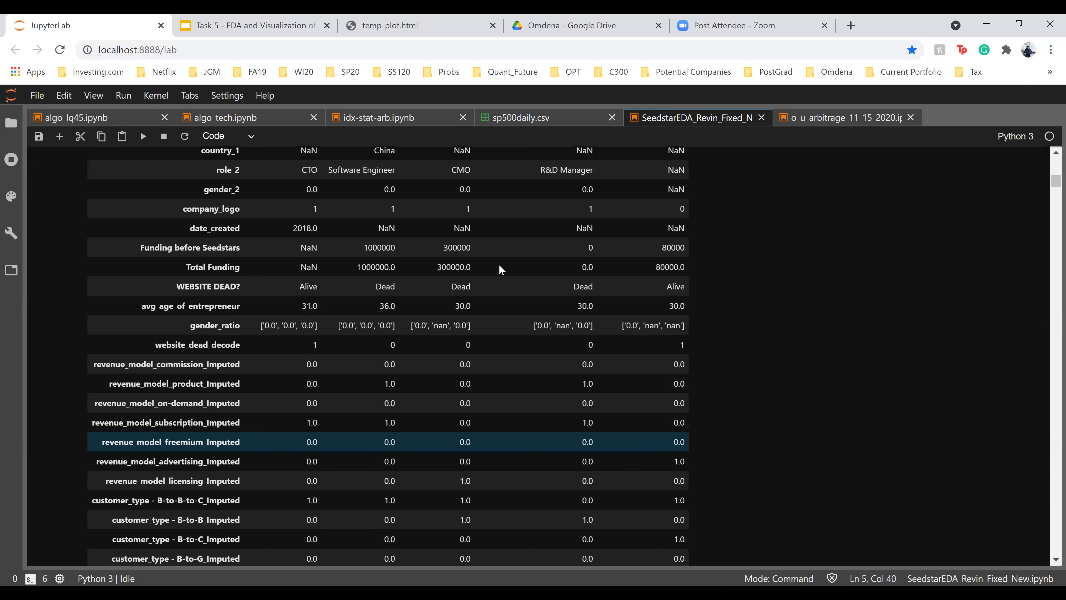
Examine the df.info() output for each column's non-null count and data type, through the imputed columns
scroll(499, 268, down, 6)
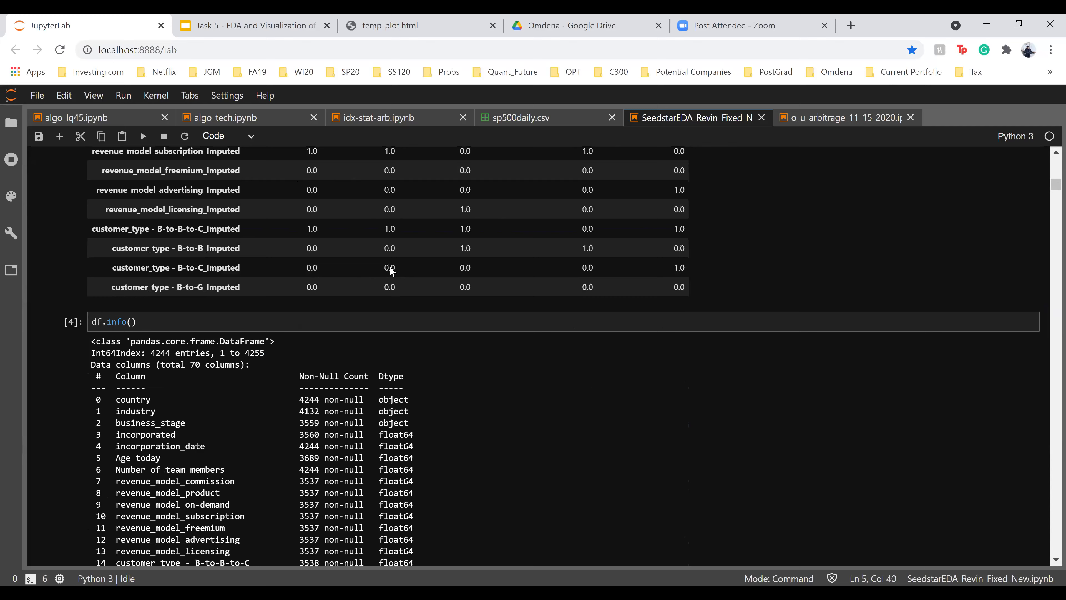
scroll(391, 271, down, 3)
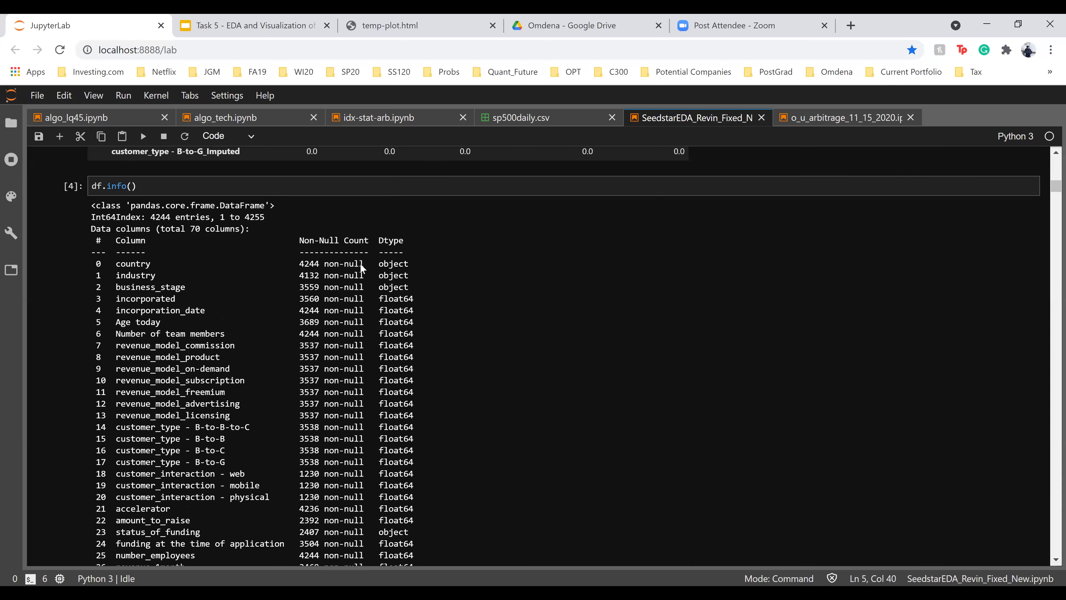
scroll(633, 348, down, 1)
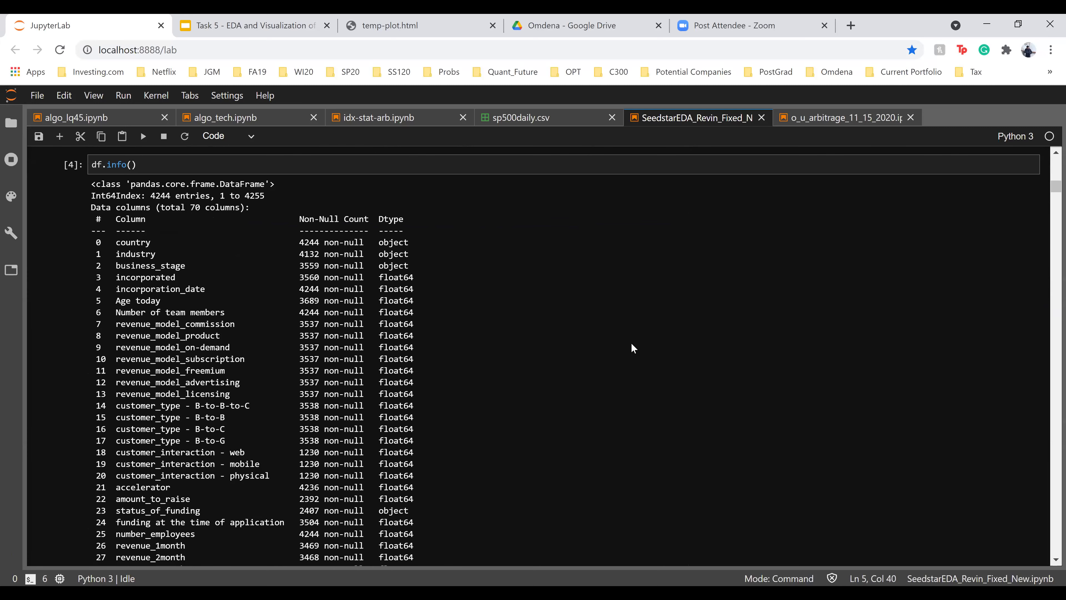
scroll(631, 344, down, 3)
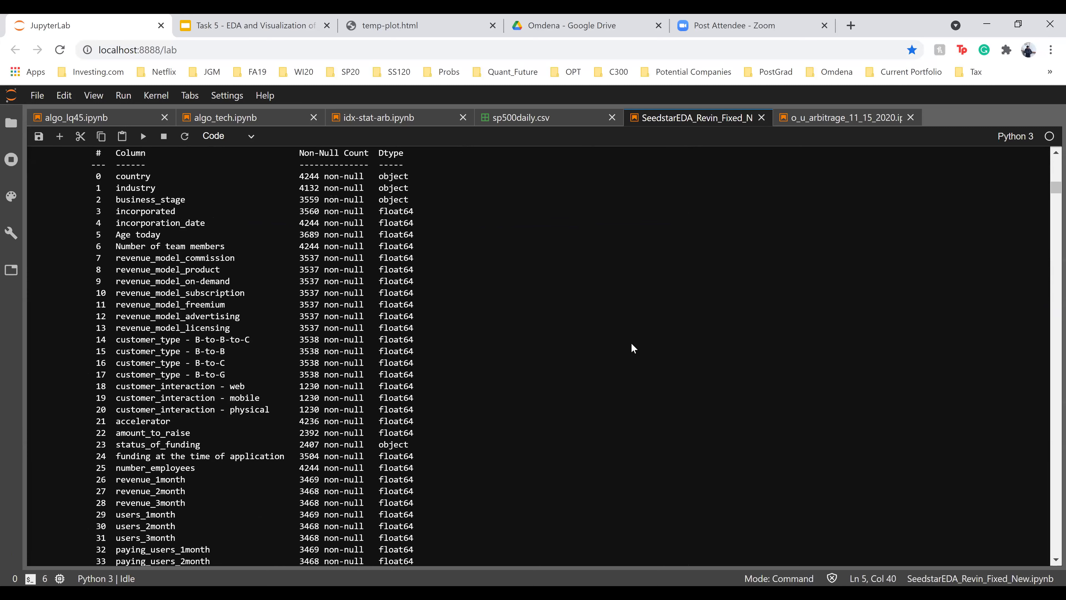
scroll(441, 312, down, 4)
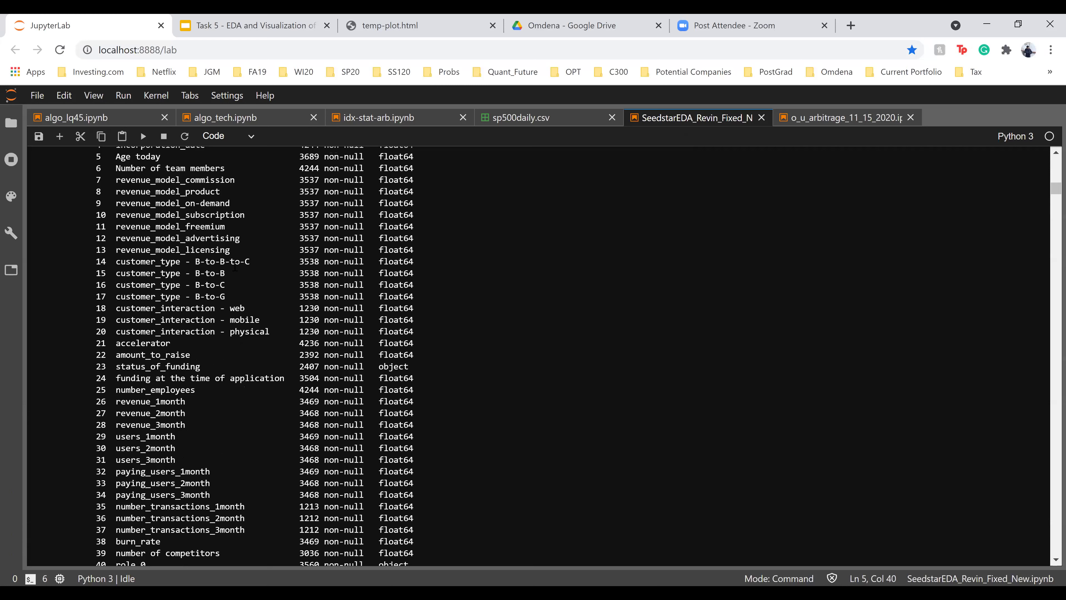
scroll(235, 267, down, 10)
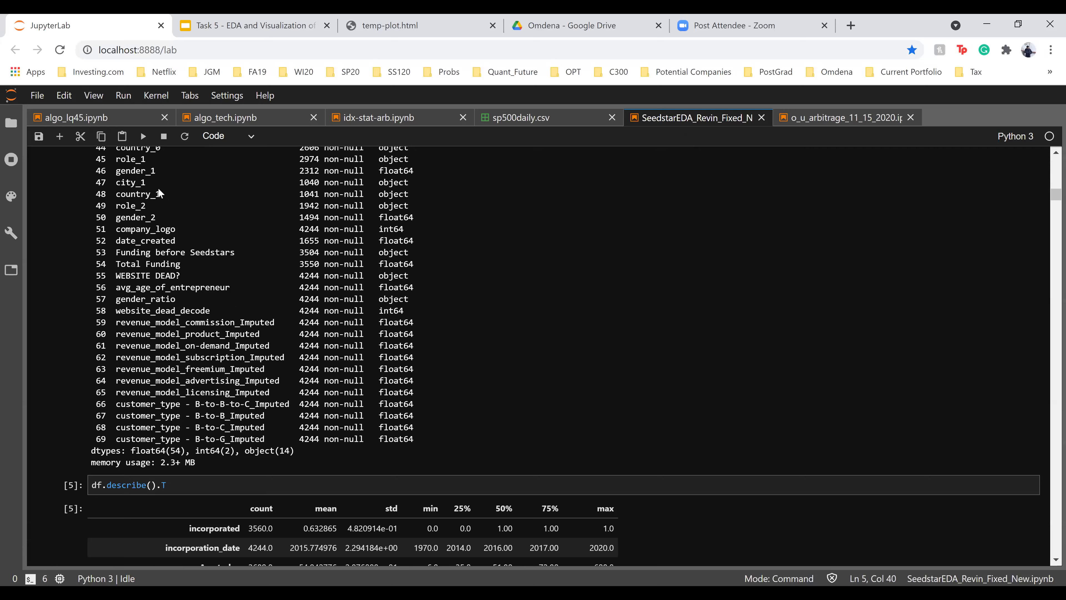
Examine the df.describe().T summary statistics, from incorporation date and company age through revenue, users and burn rate
scroll(160, 192, down, 7)
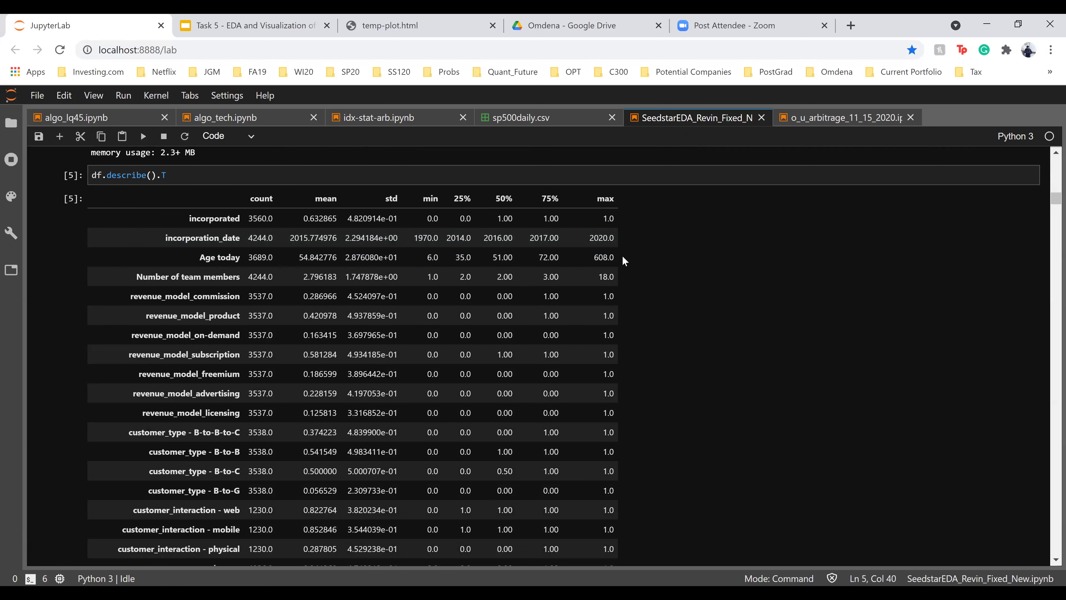
click(553, 256)
scroll(552, 257, down, 2)
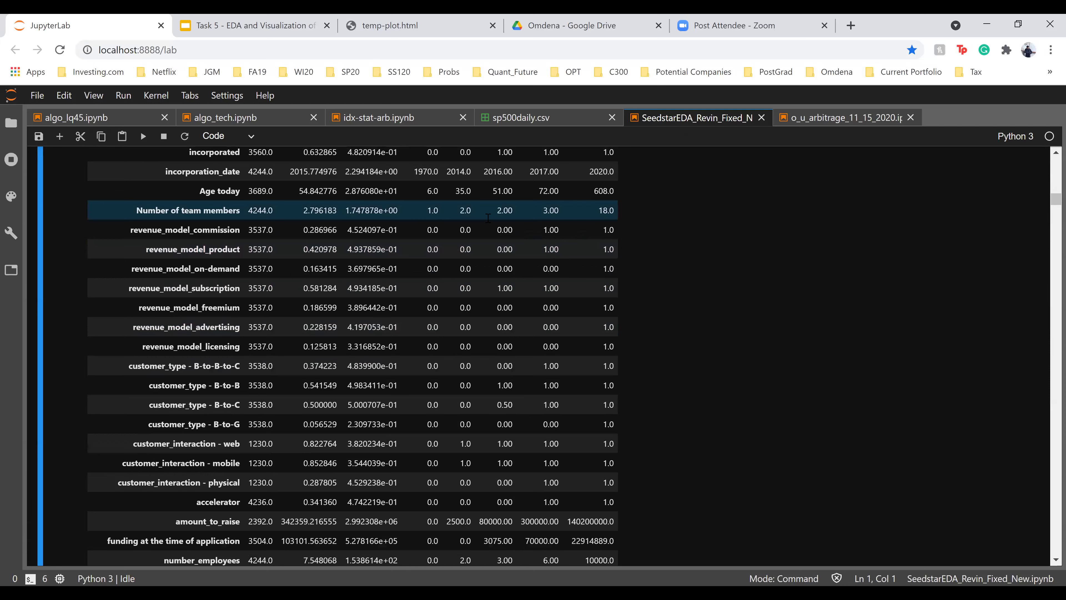
scroll(488, 217, down, 8)
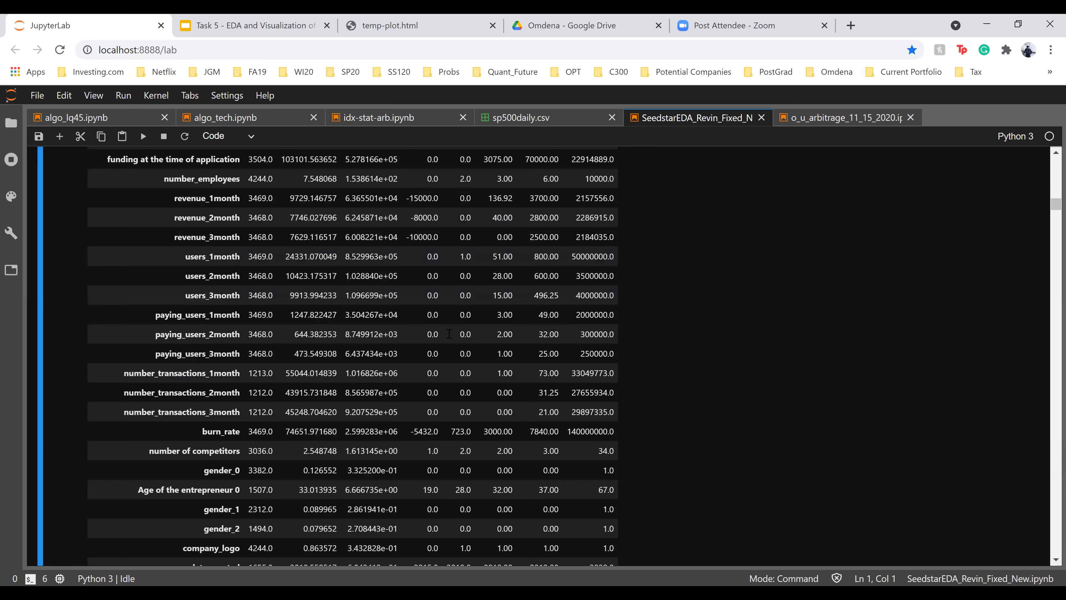
Look over the show_values_on_bars helper function in the Data Visualization section
scroll(448, 333, down, 8)
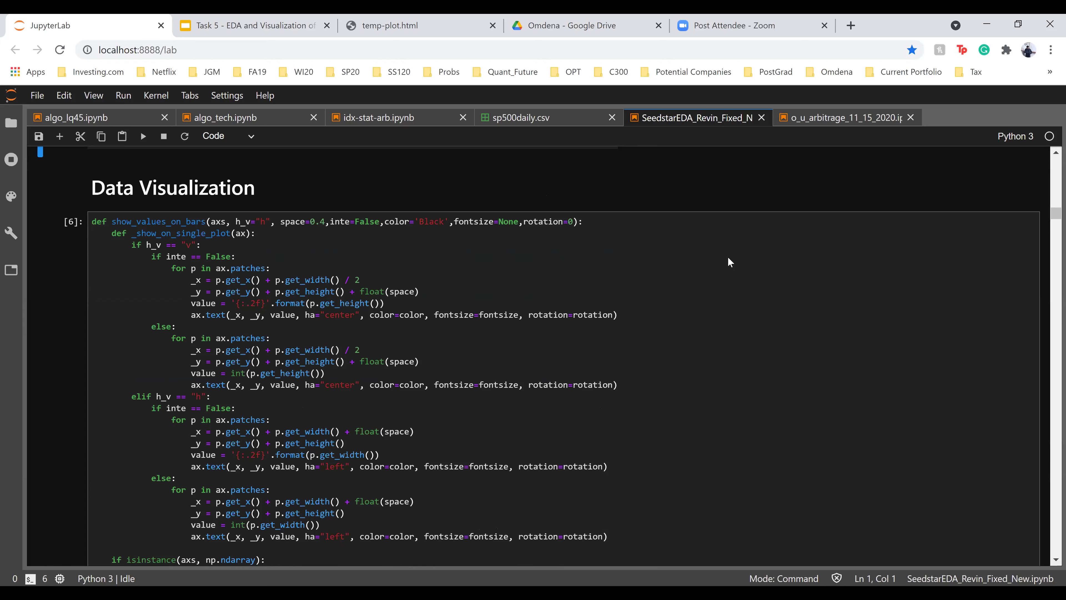
scroll(738, 230, down, 7)
click(744, 244)
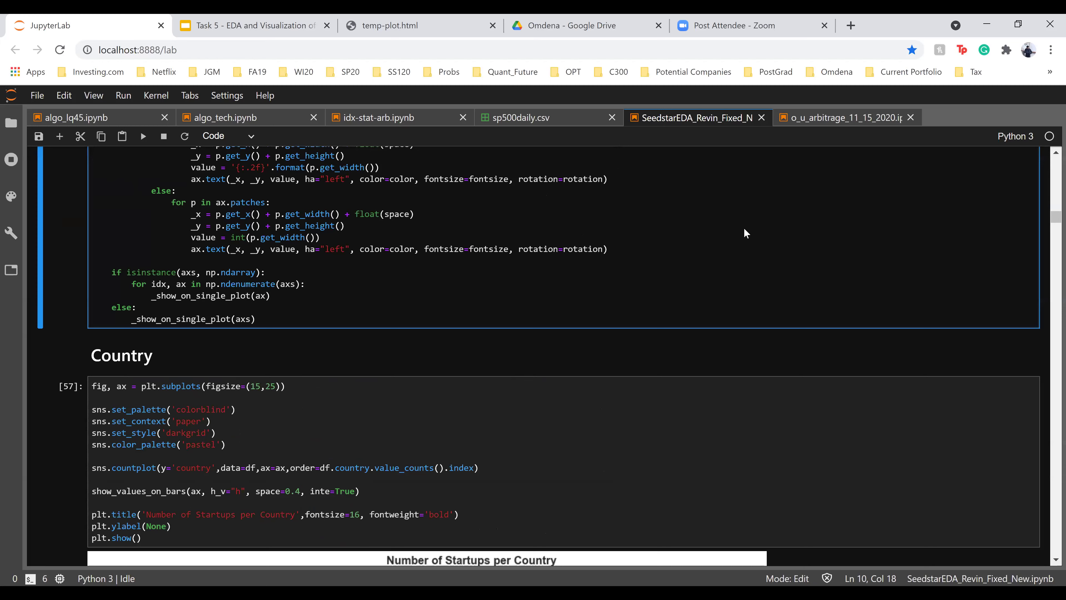
Examine the Country section's countplot code together with its Number of Startups per Country chart, checking back on the bar-label helper function
scroll(741, 232, down, 8)
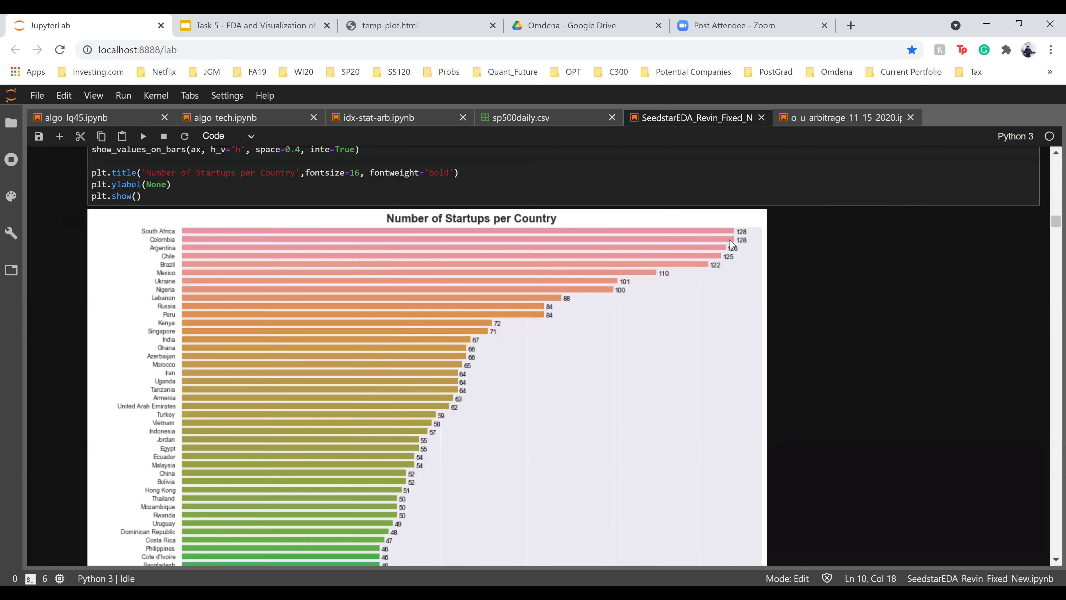
scroll(562, 256, up, 1)
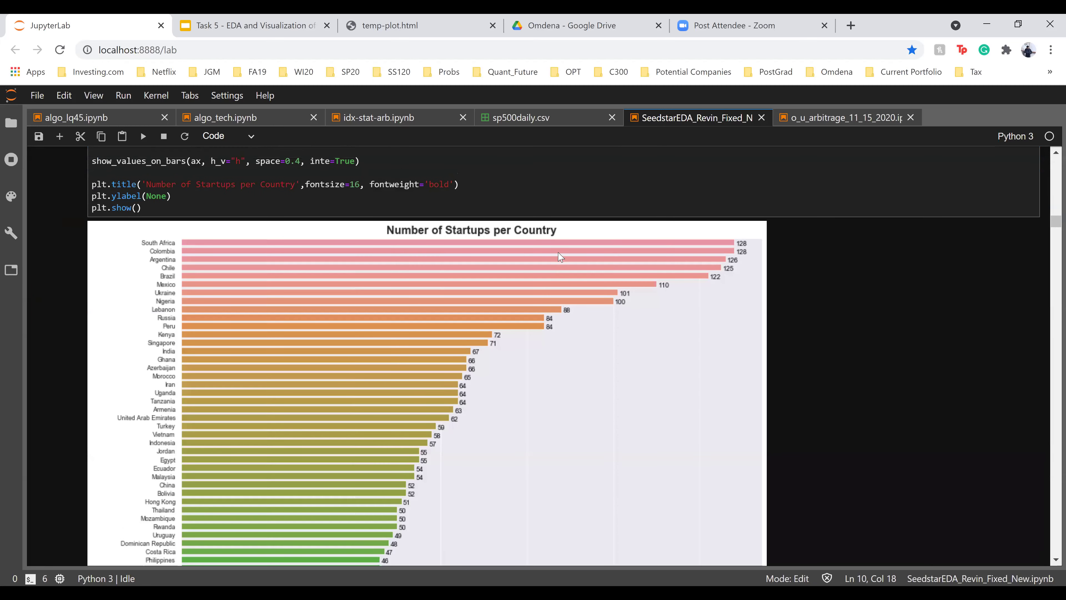
scroll(560, 257, up, 1)
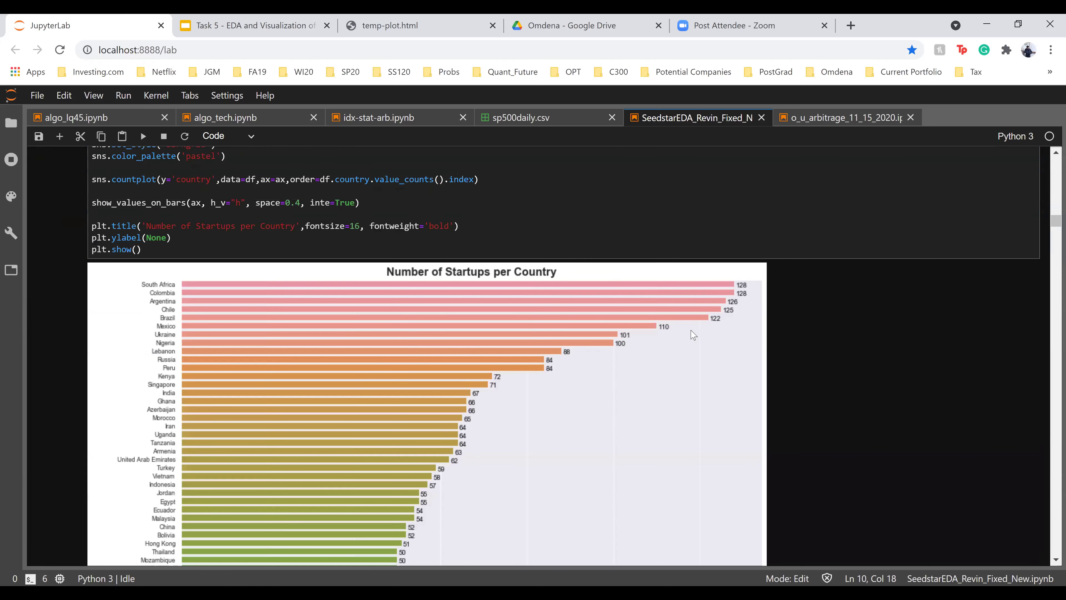
scroll(596, 353, up, 5)
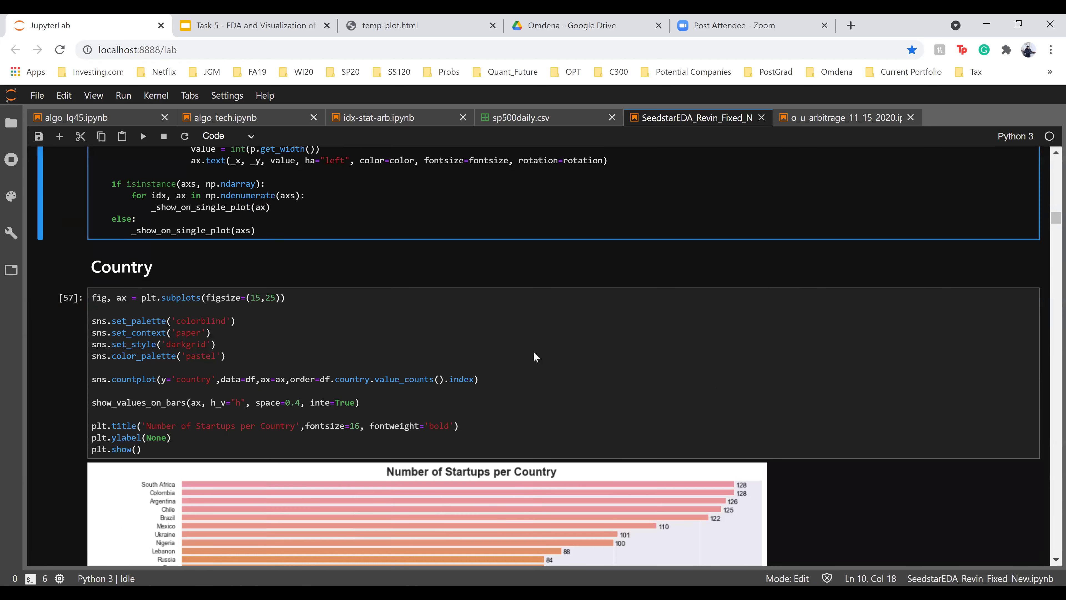
scroll(533, 357, up, 1)
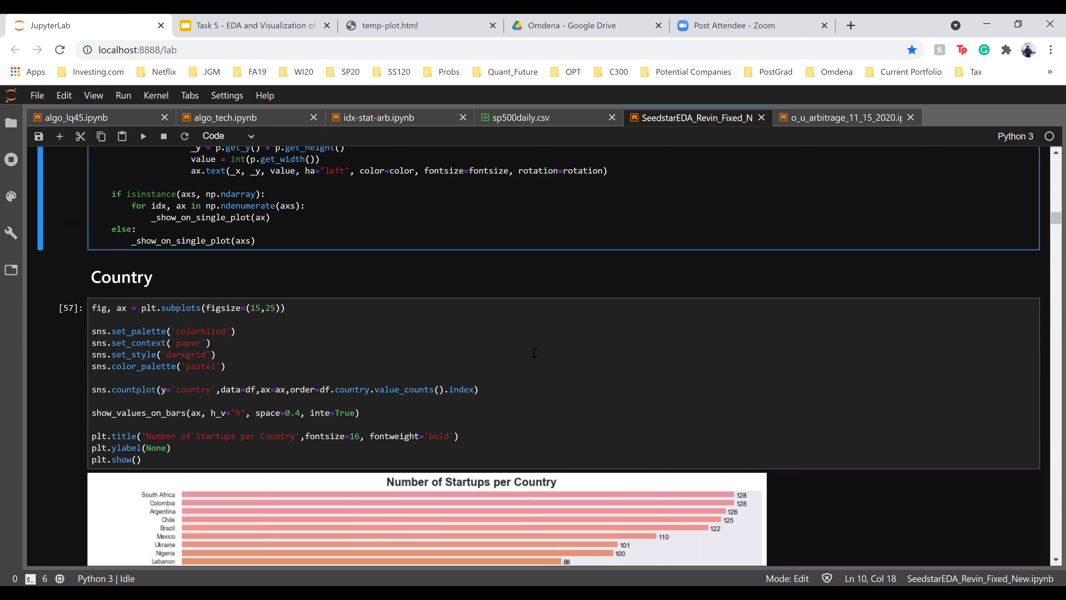
scroll(419, 354, down, 4)
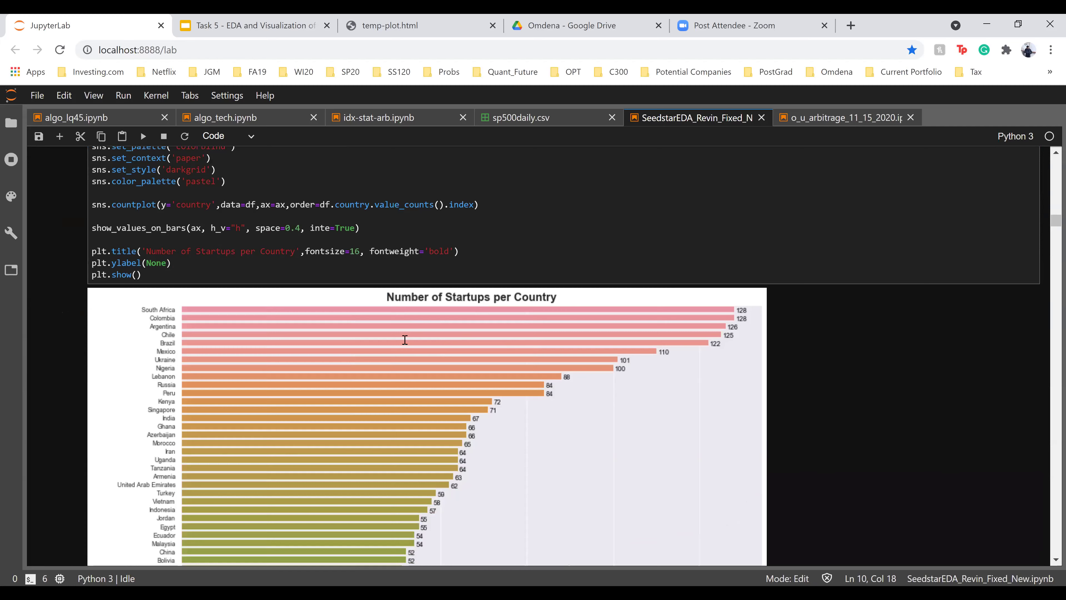
scroll(421, 205, up, 10)
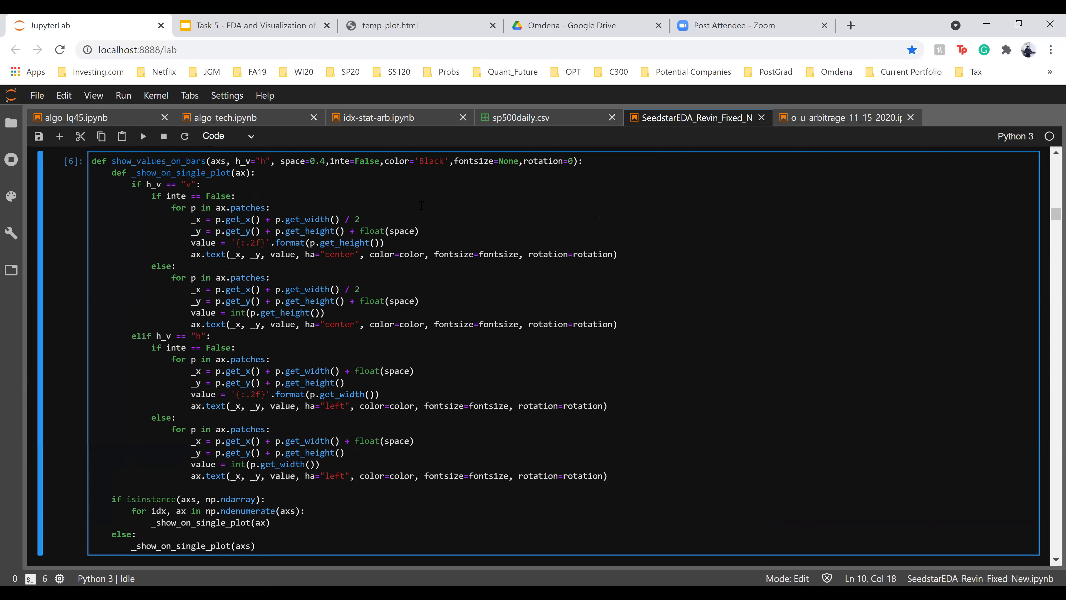
scroll(421, 206, down, 10)
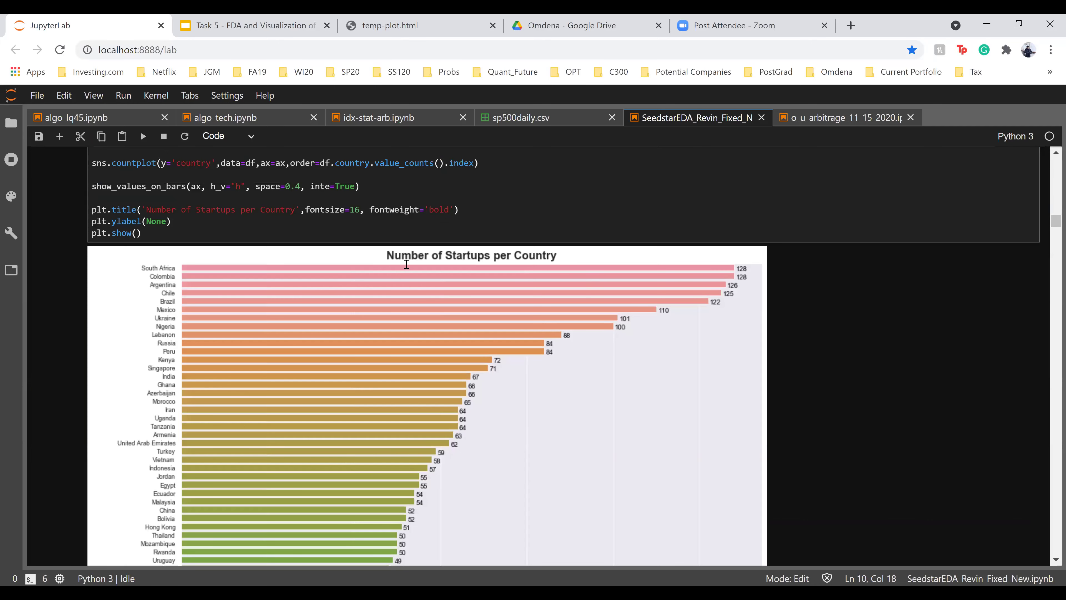
scroll(406, 263, up, 2)
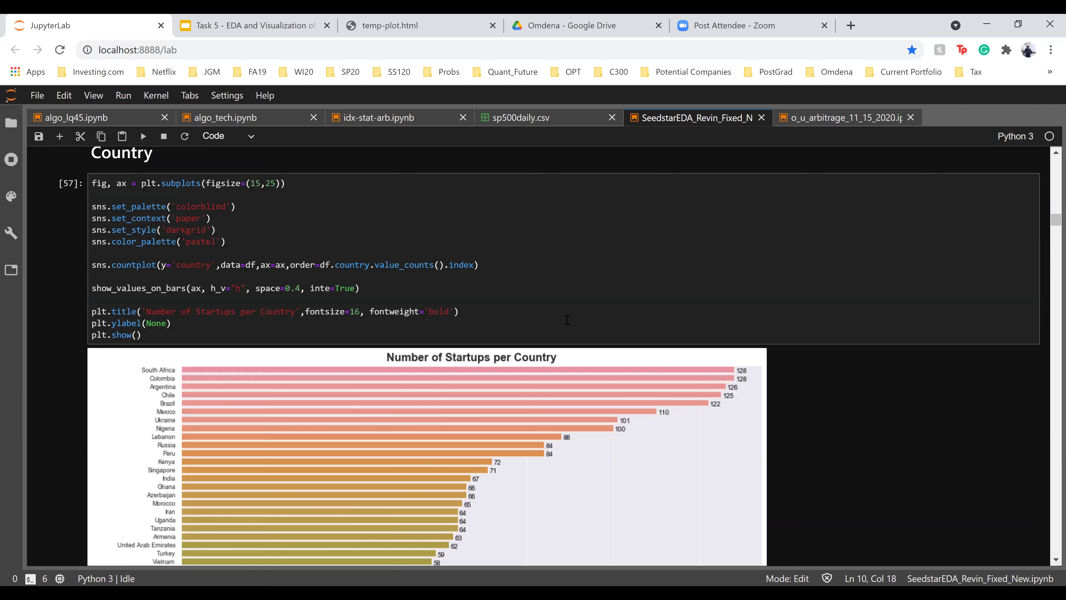
scroll(555, 324, down, 3)
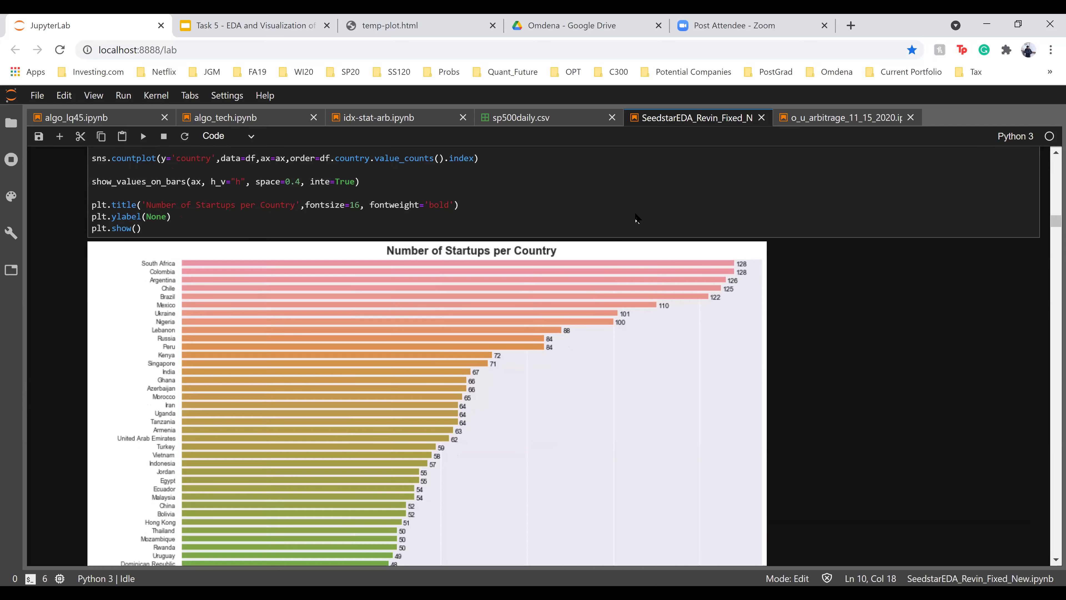
Read the lower-ranked countries in the Number of Startups per Country chart
scroll(387, 347, down, 4)
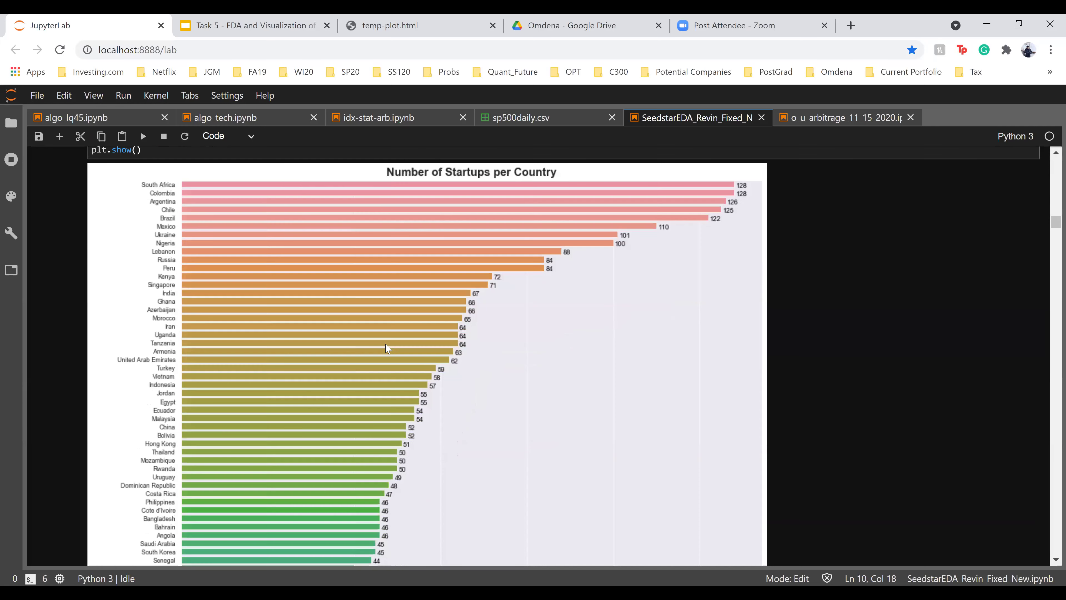
scroll(296, 390, down, 1)
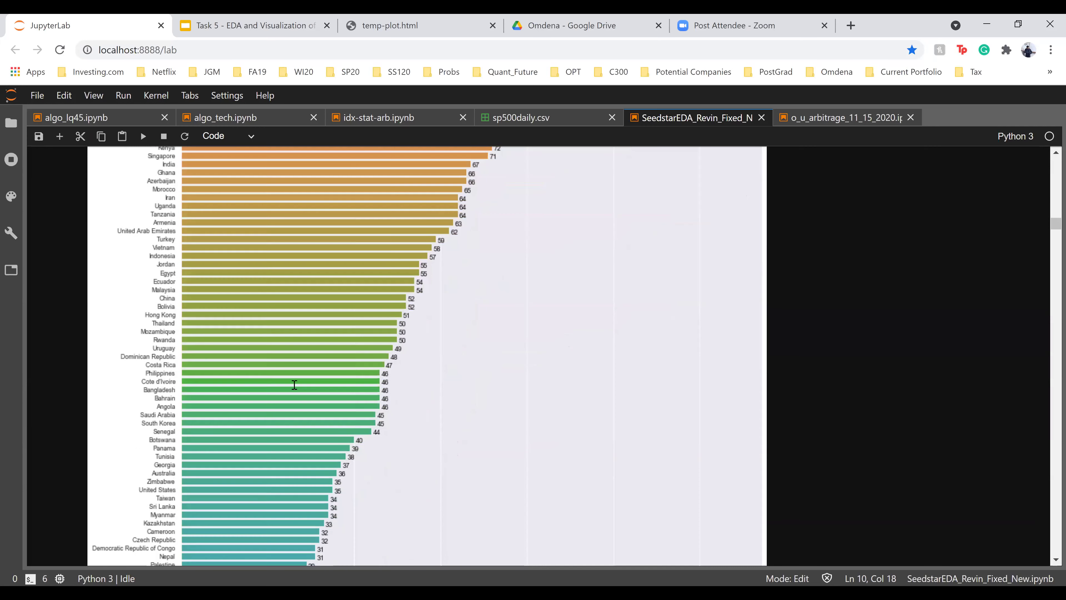
scroll(294, 384, down, 2)
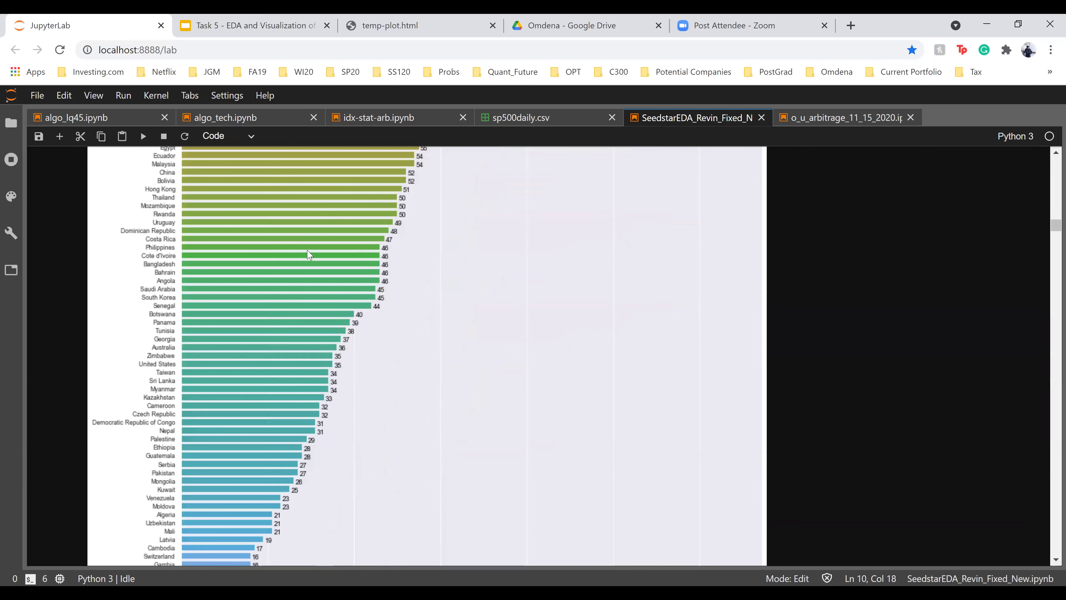
scroll(335, 252, down, 1)
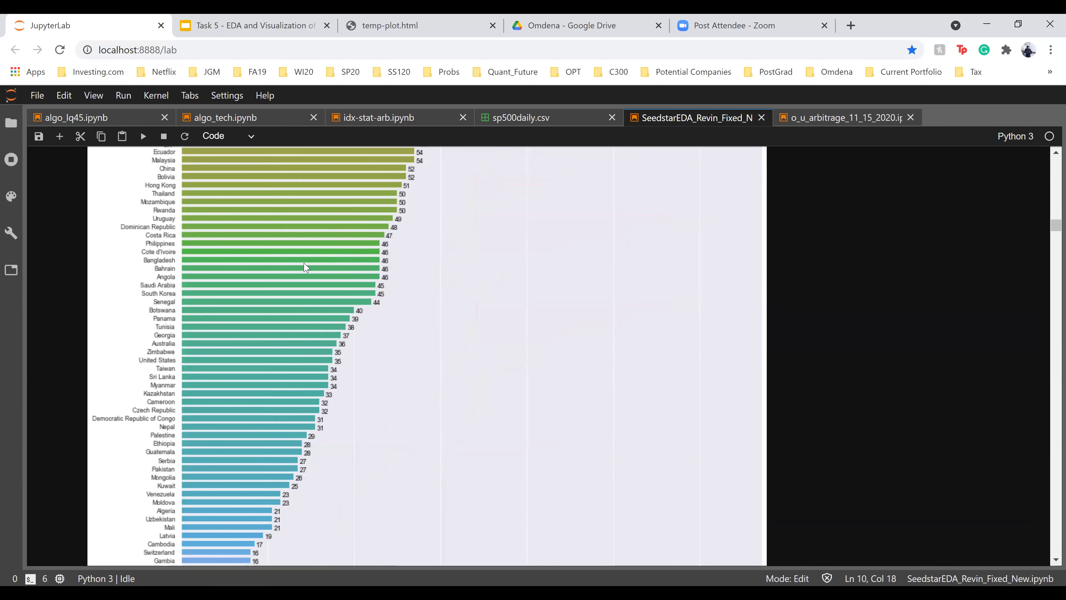
Review the Choropleth Map section, including the static Startups by Country image and the cell that plots the interactive map
scroll(305, 266, down, 10)
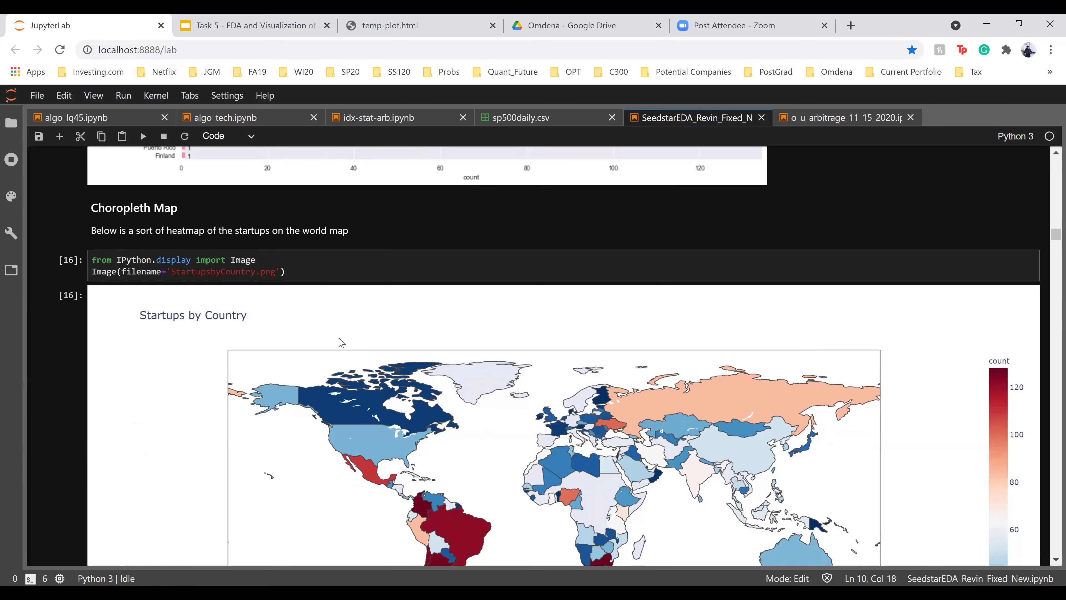
scroll(341, 342, down, 1)
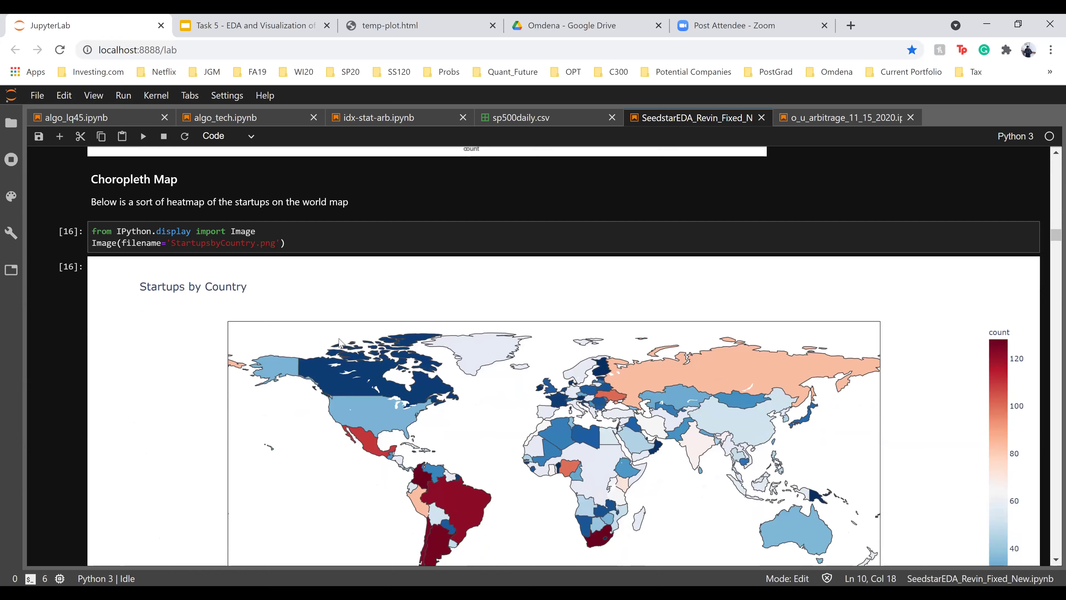
scroll(339, 343, down, 15)
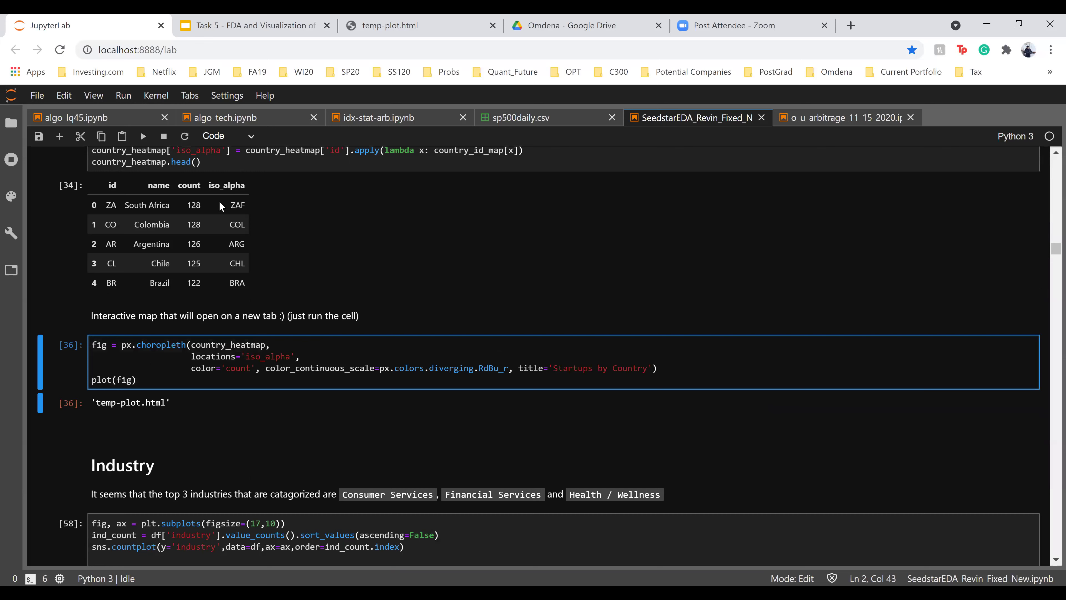
View the interactive Startups by Country map in temp-plot.html, place its browser tab beside JupyterLab, and return to the notebook
click(390, 26)
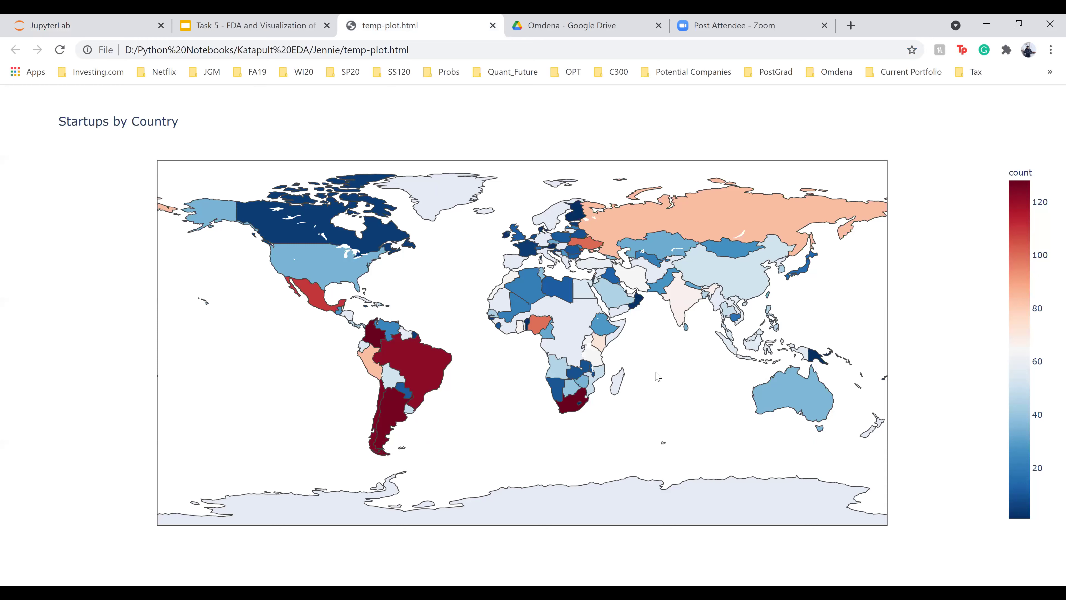
key(ctrl+shift+Page_Up)
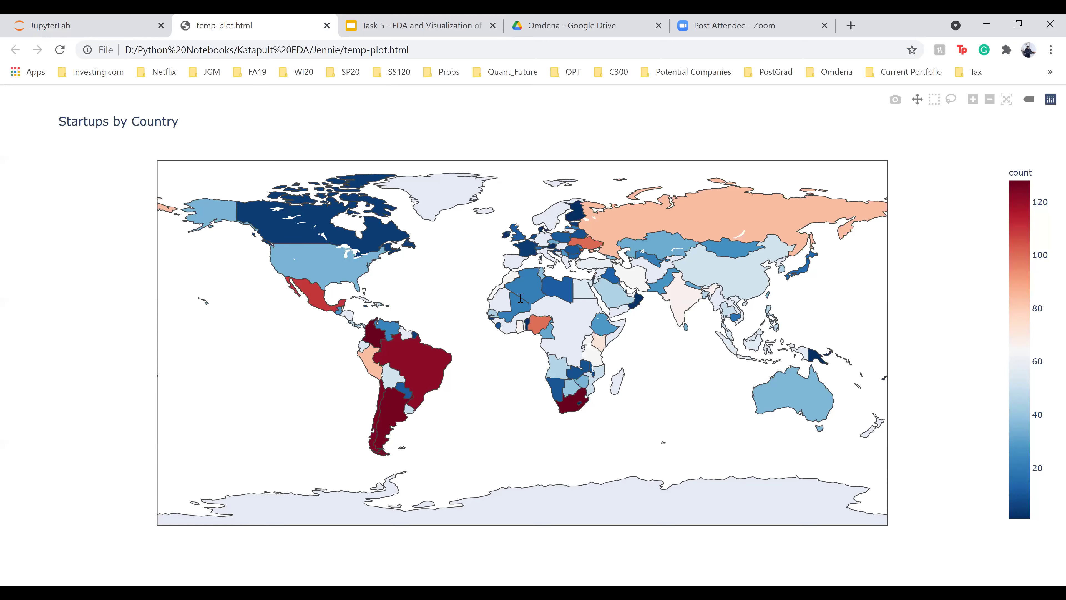
key(ctrl+Page_Up)
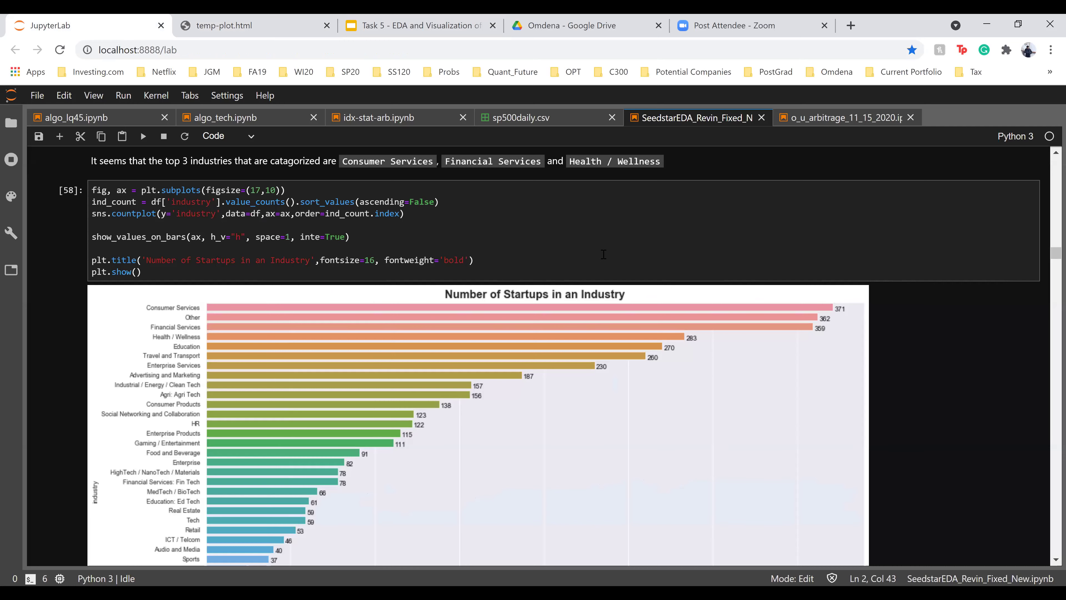
Review the Industry section's countplot code and read the Number of Startups in an Industry chart down to its lowest-ranked industries
scroll(603, 254, up, 1)
scroll(635, 311, up, 3)
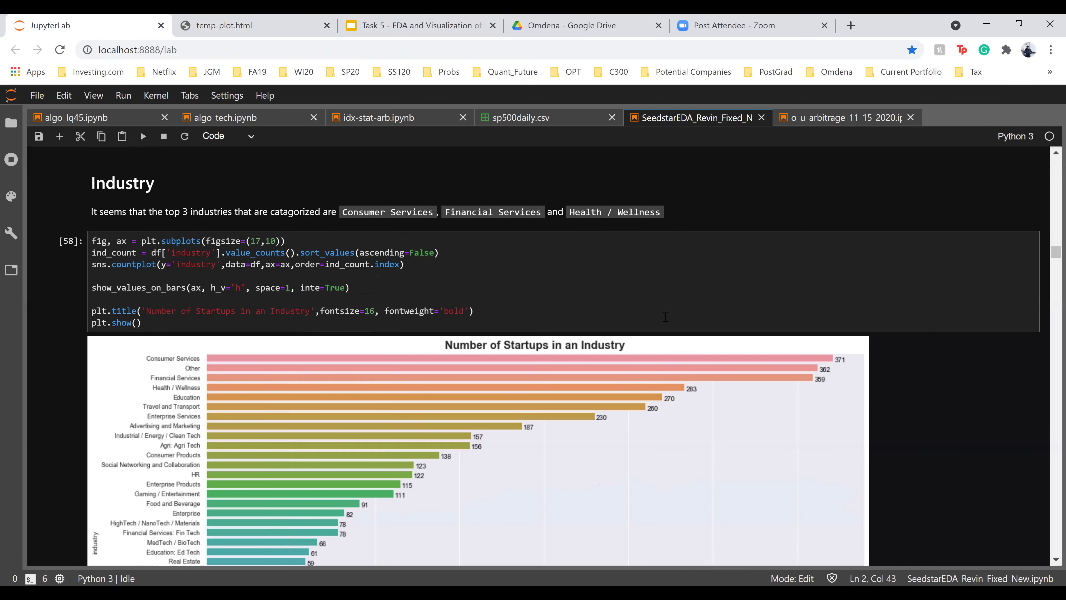
scroll(731, 474, down, 5)
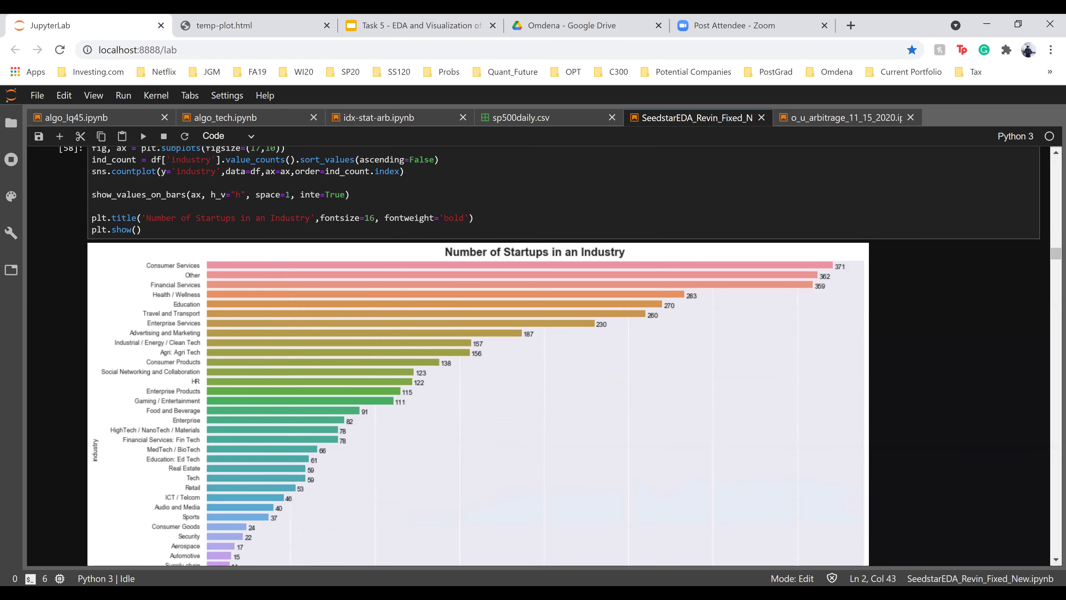
scroll(732, 474, down, 3)
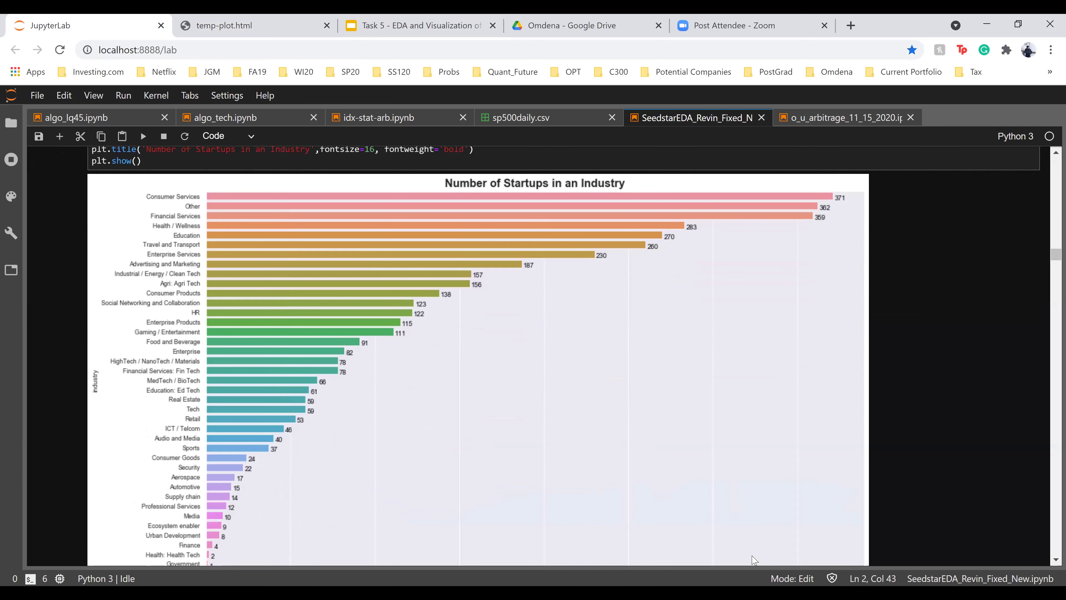
scroll(753, 560, down, 1)
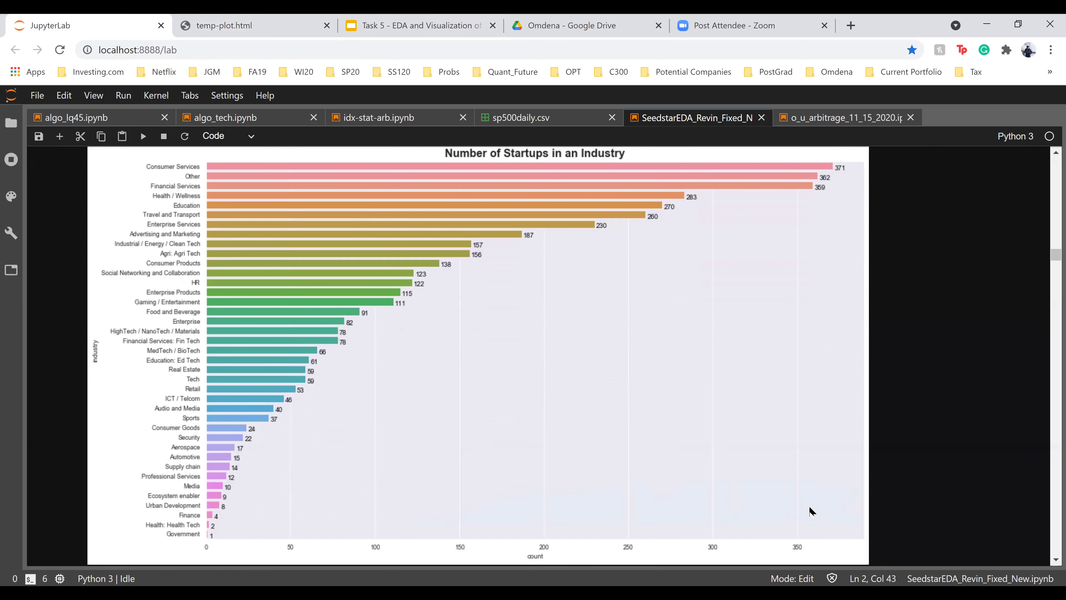
scroll(726, 452, down, 3)
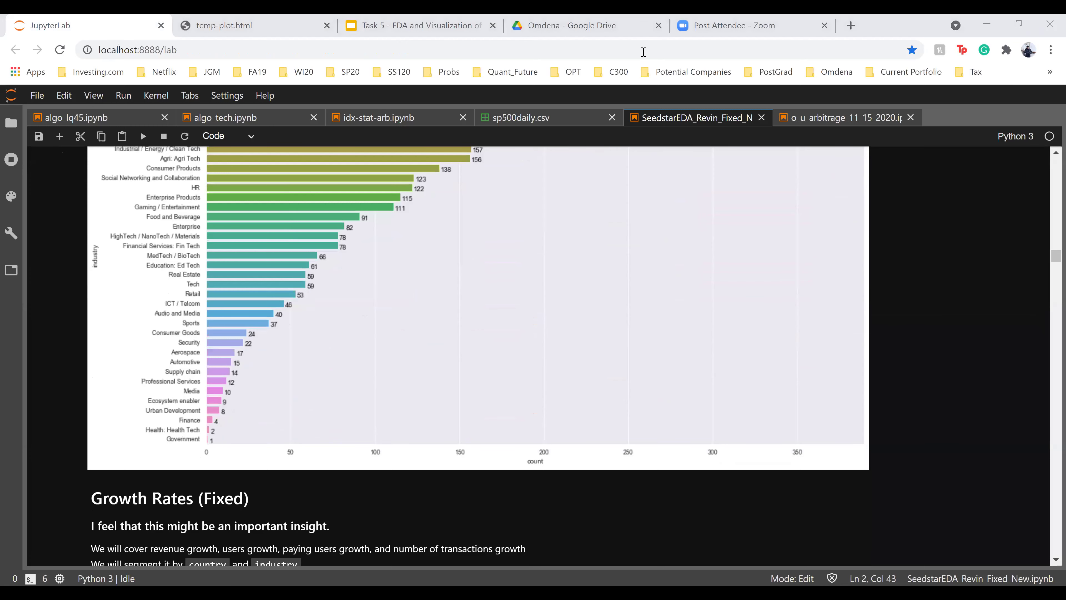
Select the Growth Rates (Fixed) heading cell and review the growth-rate calculation code and the Median Revenue Growth by Country plotting code
key(Escape)
key(Down)
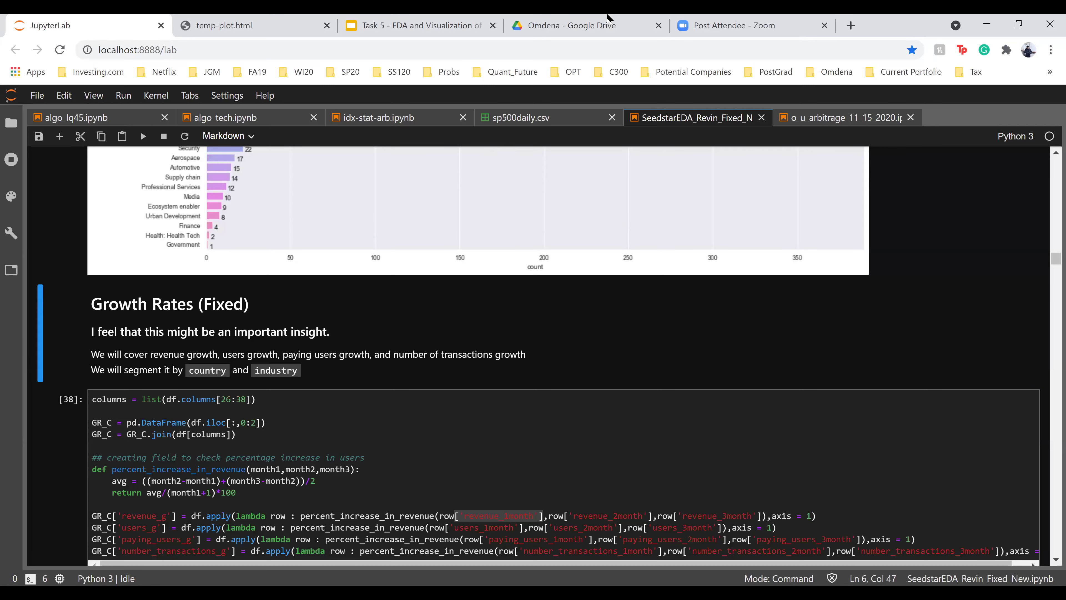
scroll(533, 353, down, 4)
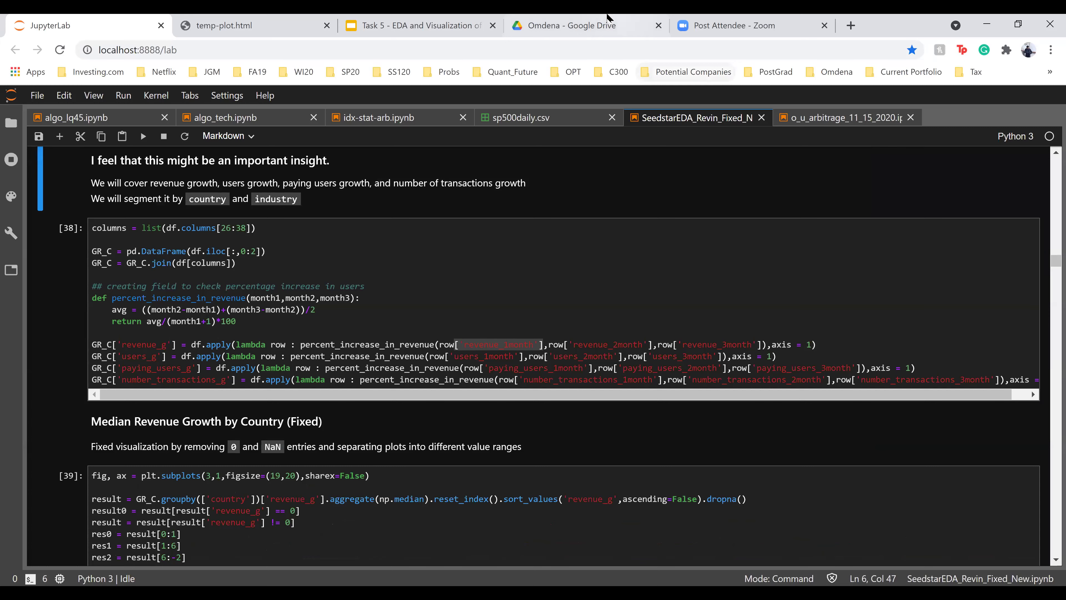
scroll(533, 353, down, 6)
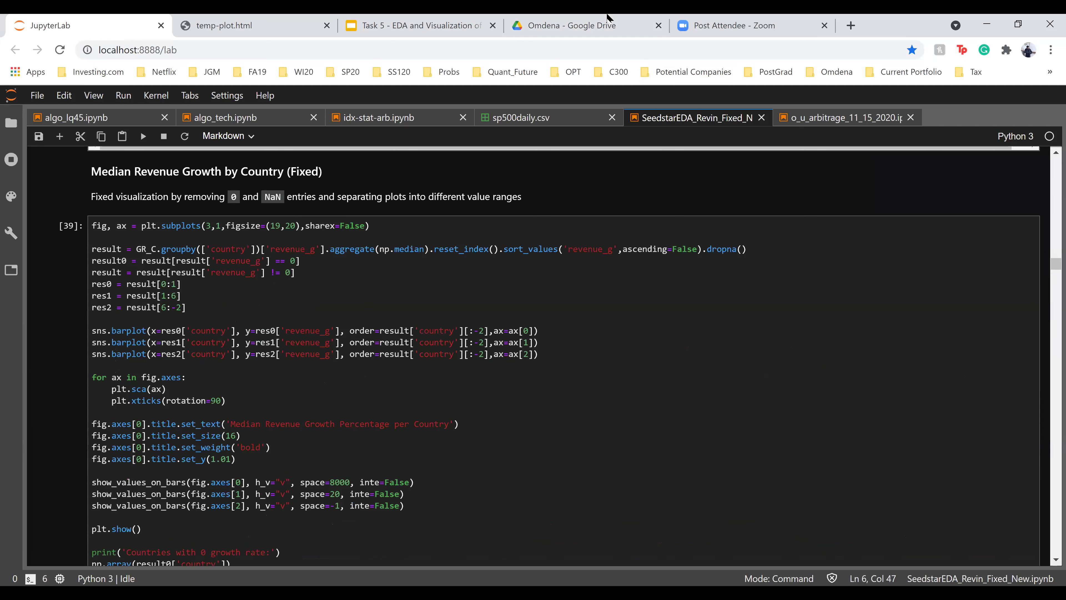